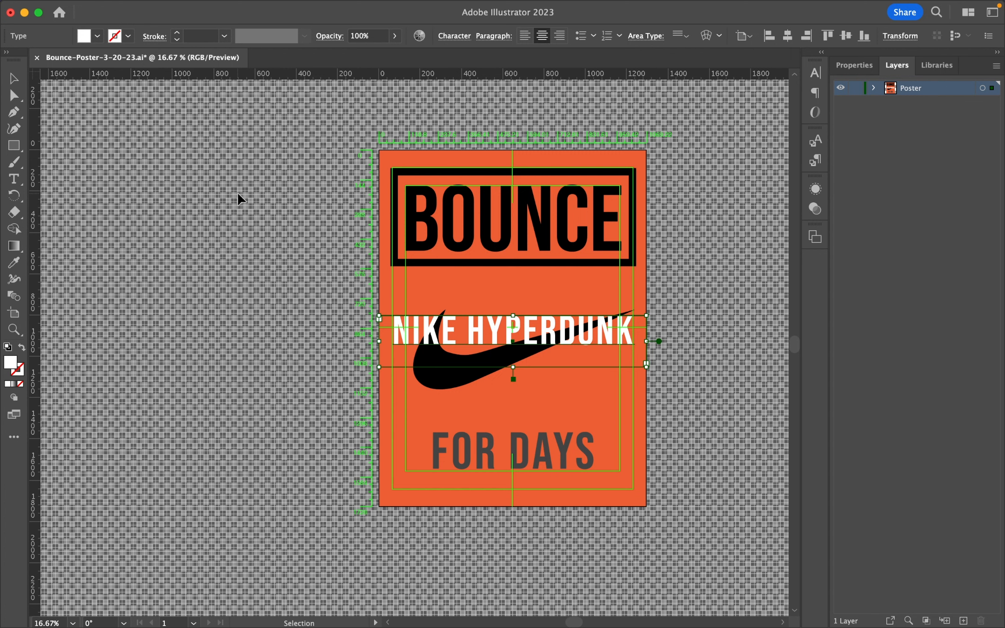
Create a new layer above the Poster layer and move the swoosh path into it.
left_click(873, 90)
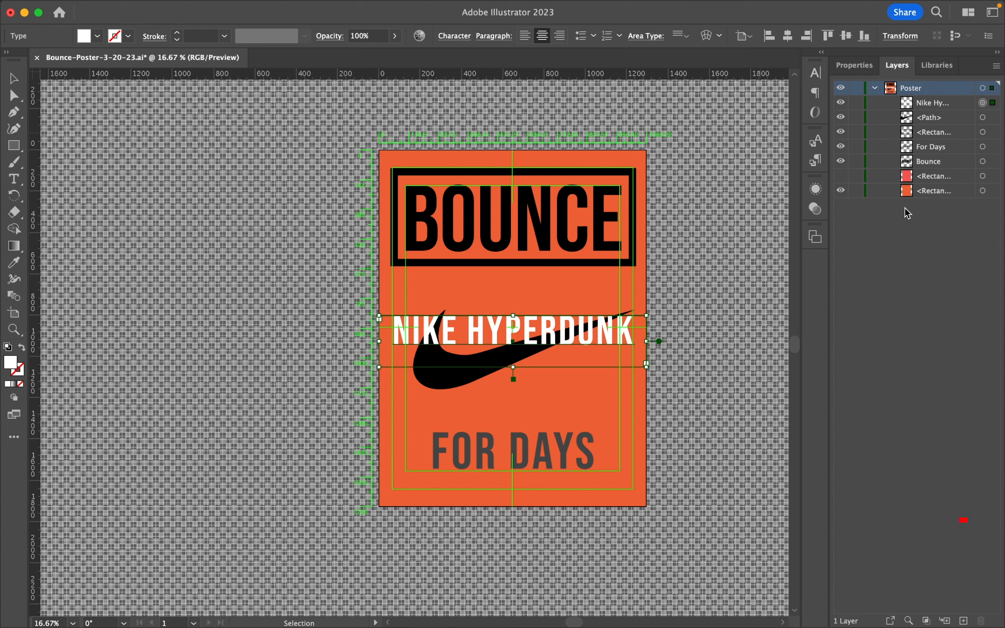
left_click(963, 620)
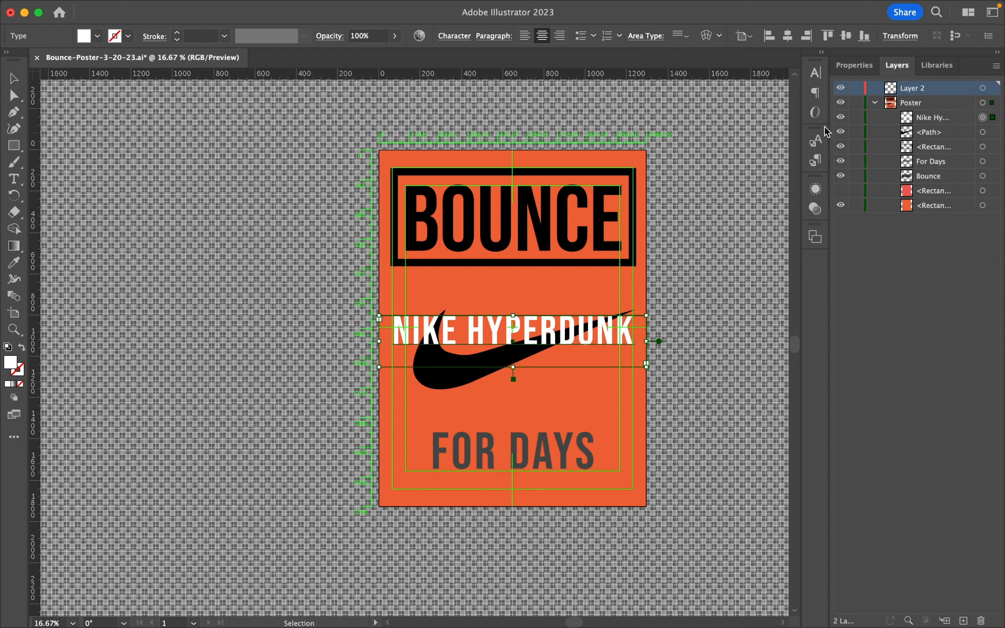
left_click(840, 133)
left_click(839, 133)
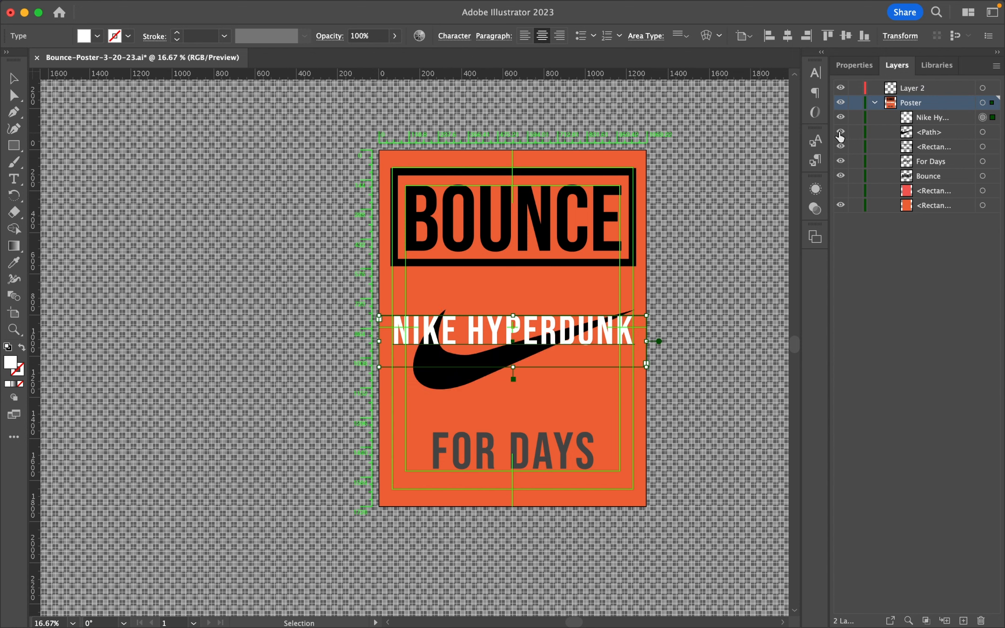
left_click_drag(926, 134, 914, 91)
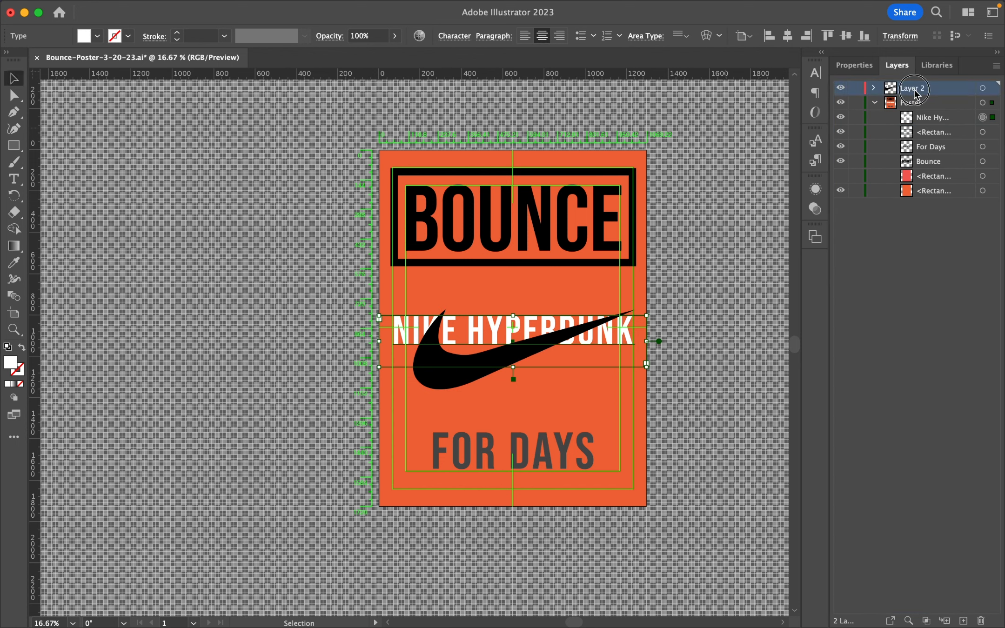
Rename the new layer holding the swoosh path to "Swoosh" and clear the artwork selection.
double_click(912, 89)
type("Swoosh")
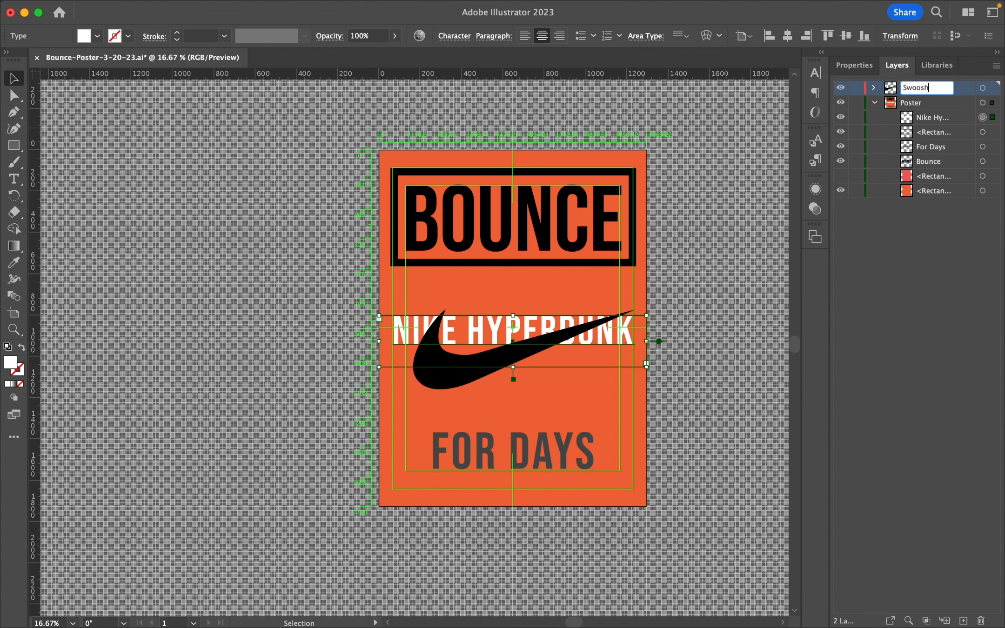
key("Return")
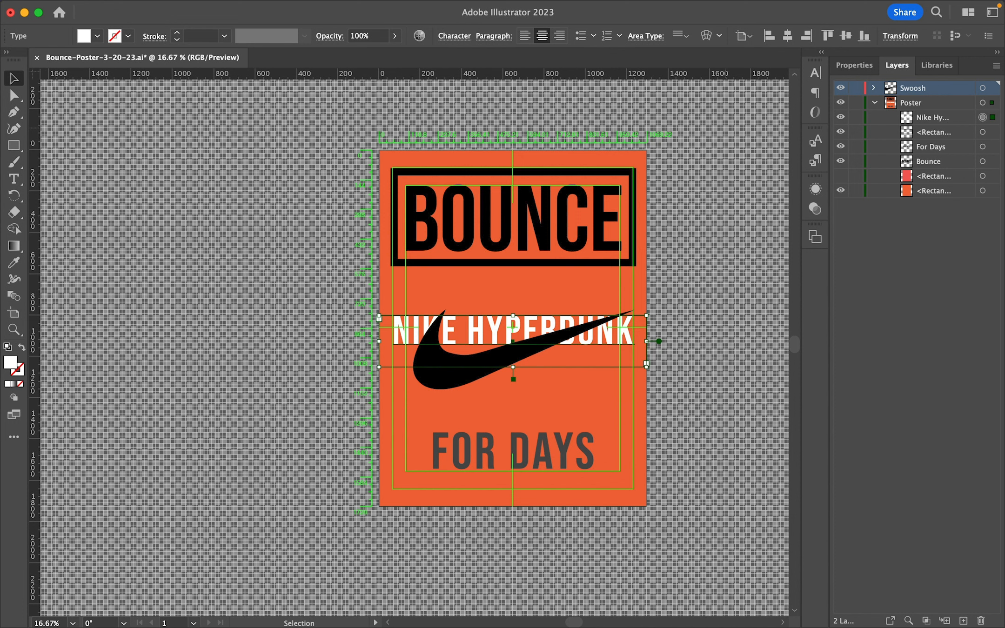
left_click(909, 252)
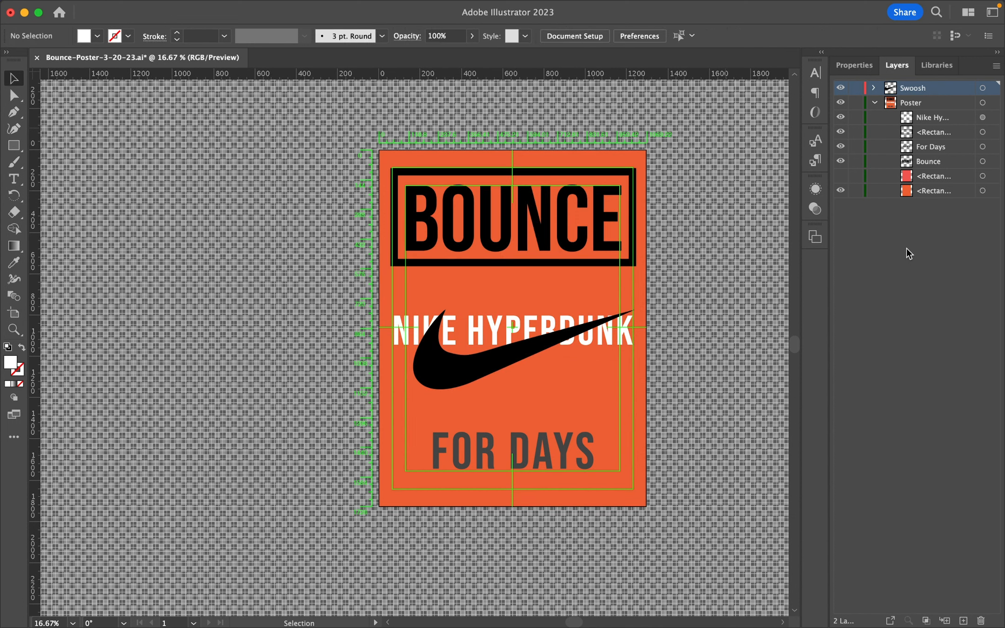
Add another new layer above Swoosh and move the Nike Hyperdunk, For Days and Bounce text objects into it.
left_click(963, 620)
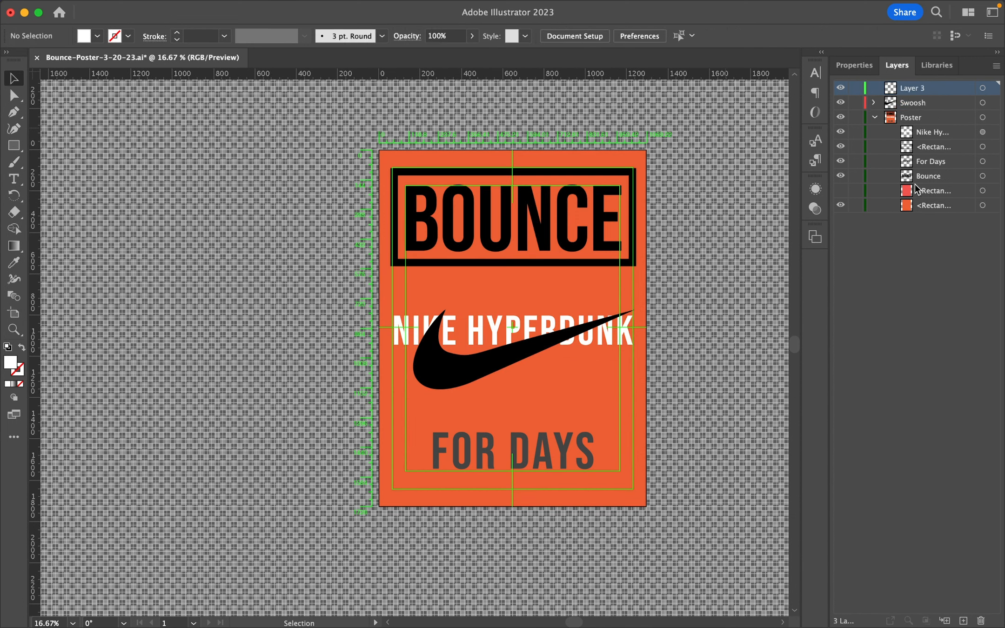
left_click(925, 134)
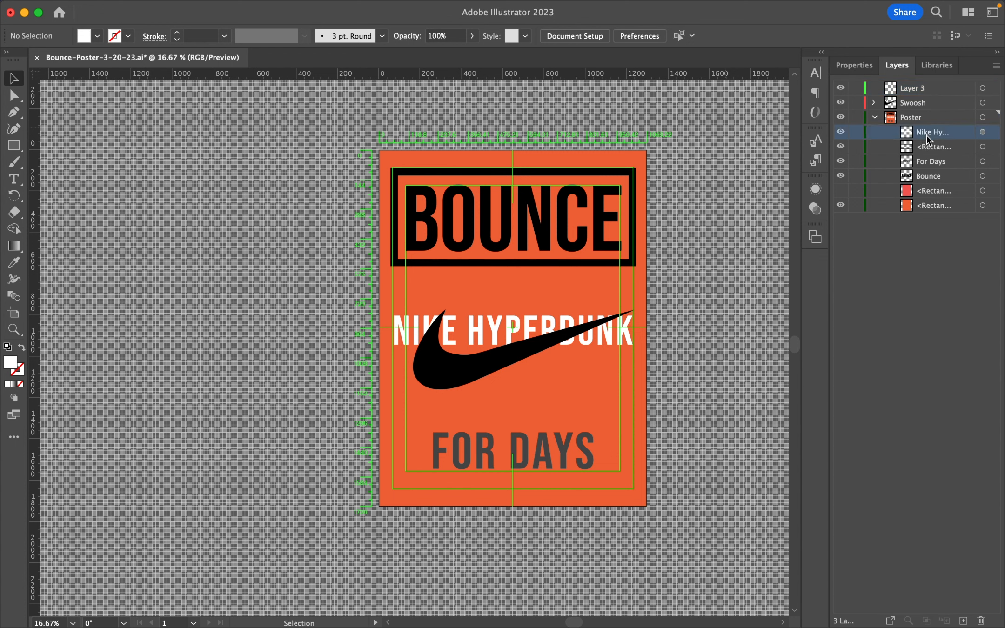
left_click(926, 161, "super")
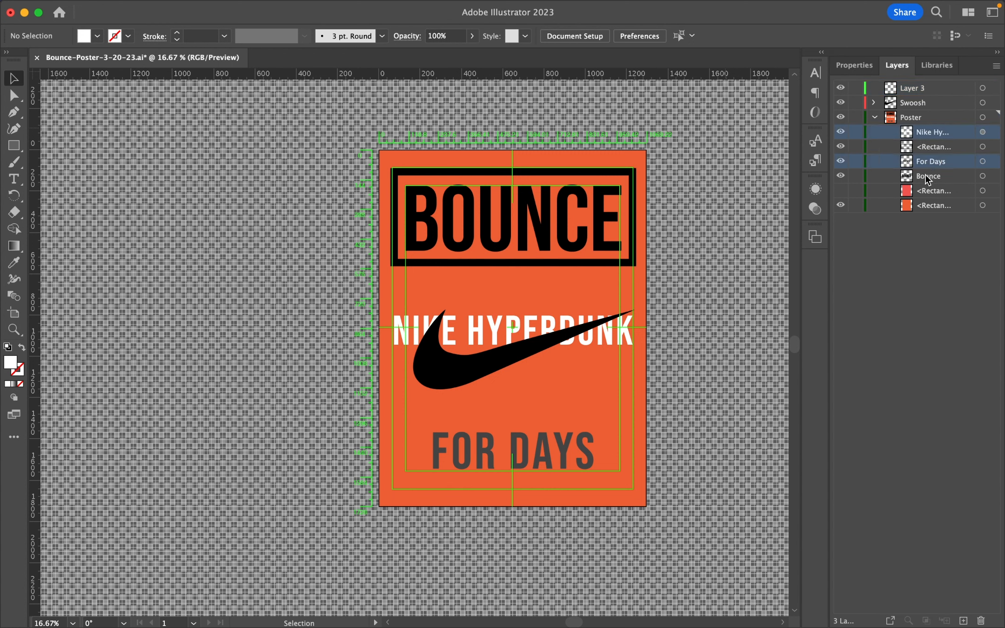
left_click(928, 177, "super")
left_click_drag(925, 134, 915, 87)
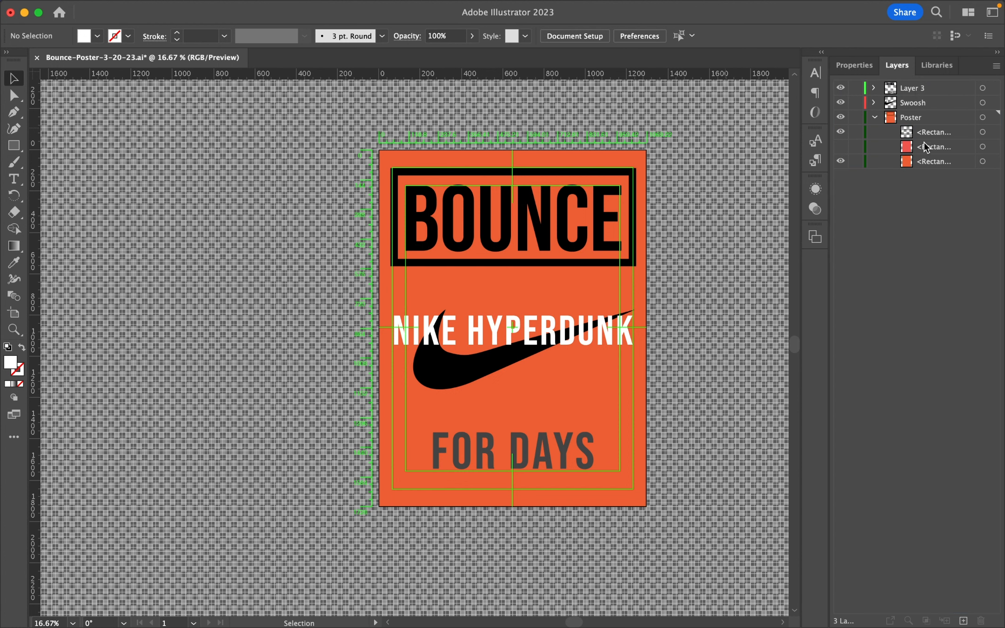
Check which artwork the upper rectangle in the Poster layer is, and rename the Poster layer to "Shapes".
left_click(840, 131)
left_click(840, 132)
double_click(912, 117)
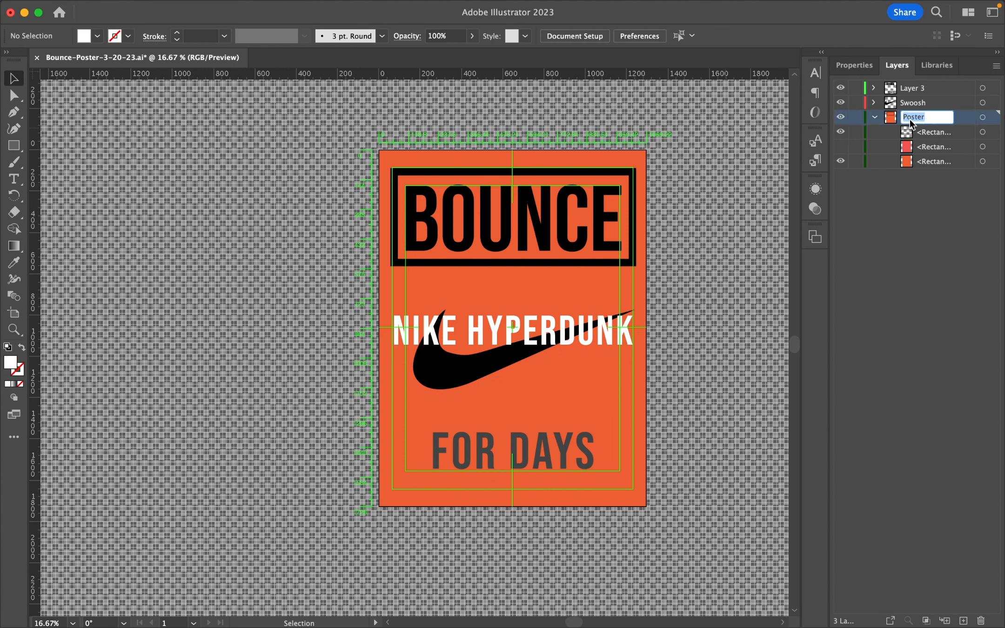
type("Shapes")
key("Return")
Add a new layer above Shapes and name it "BG".
left_click(963, 621)
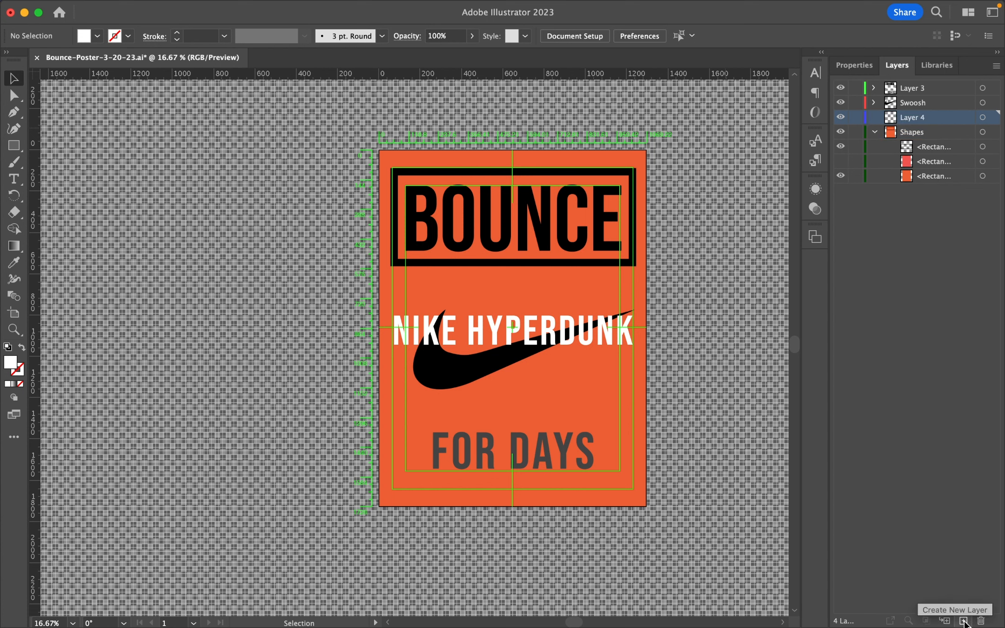
double_click(908, 118)
type("BG")
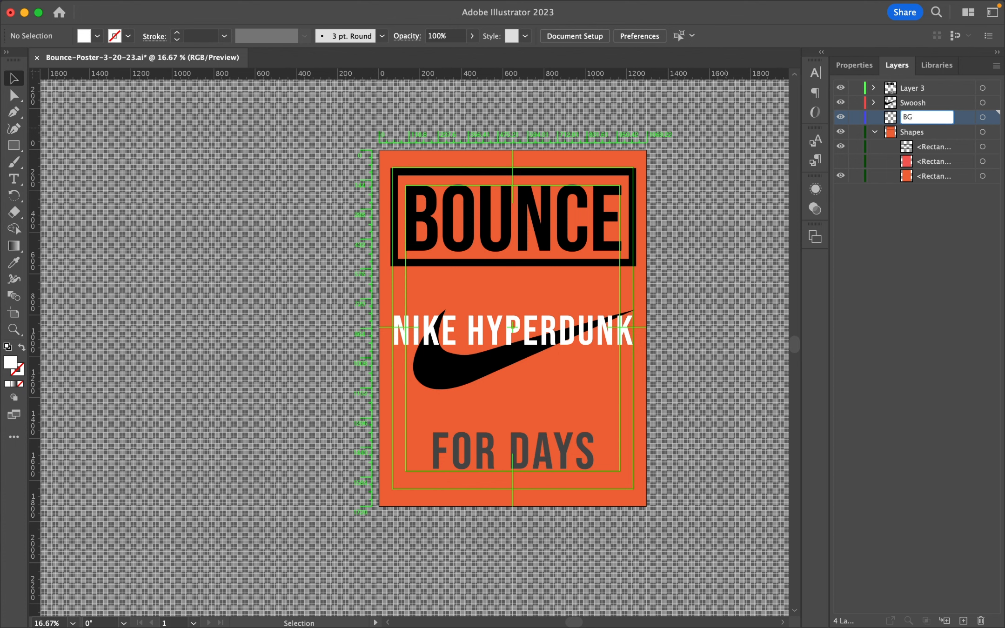
Move the two full-poster background rectangles from Shapes into the BG layer and place BG beneath Shapes.
left_click(930, 161)
left_click(927, 176, "shift")
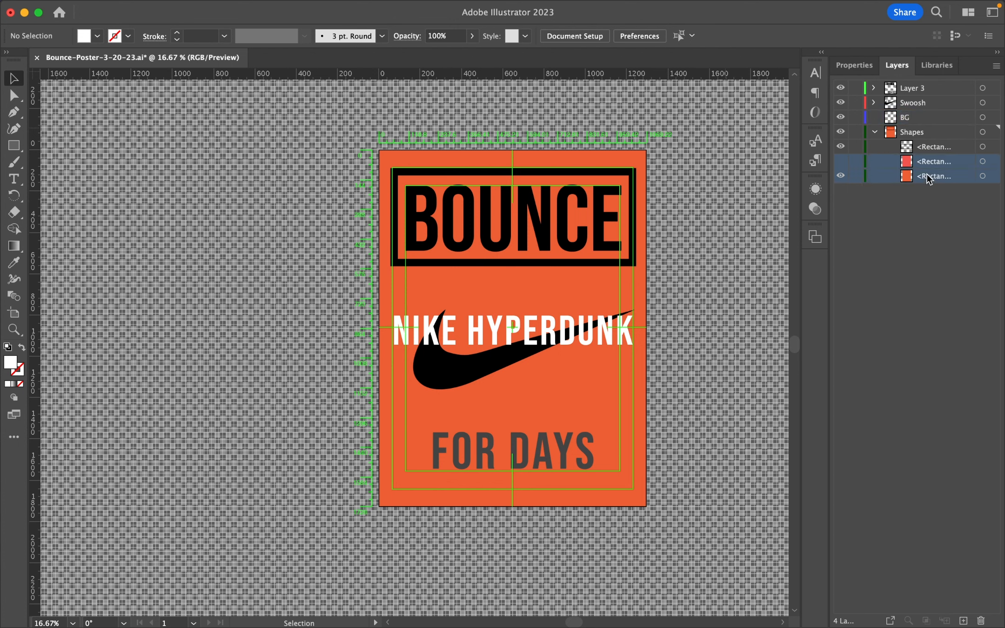
left_click_drag(923, 163, 923, 114)
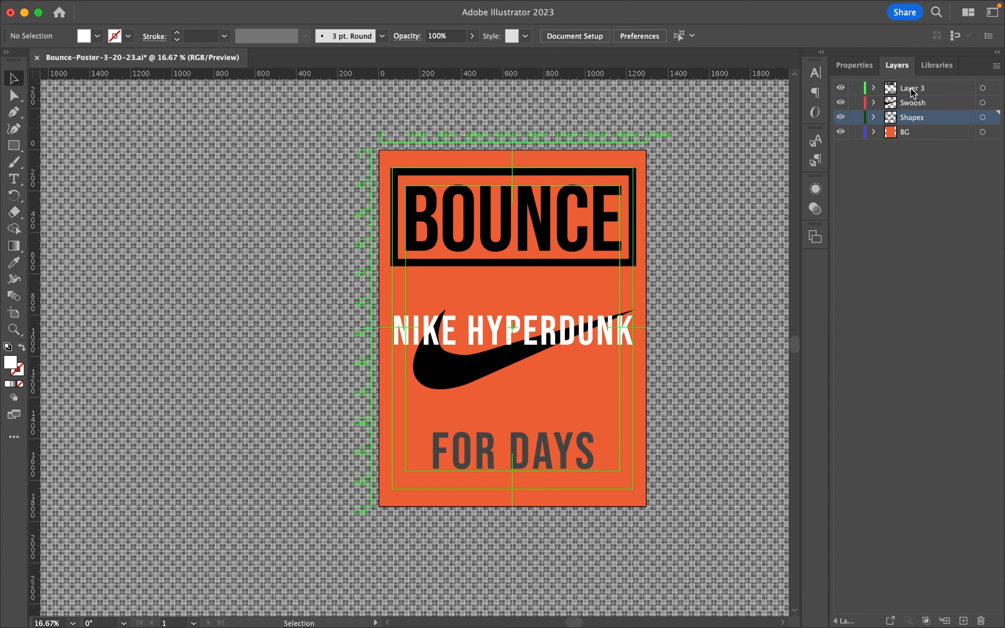
Check the contents of the layer holding the three text objects and rename it to "Text".
left_click(911, 88)
left_click(841, 89)
left_click(841, 89)
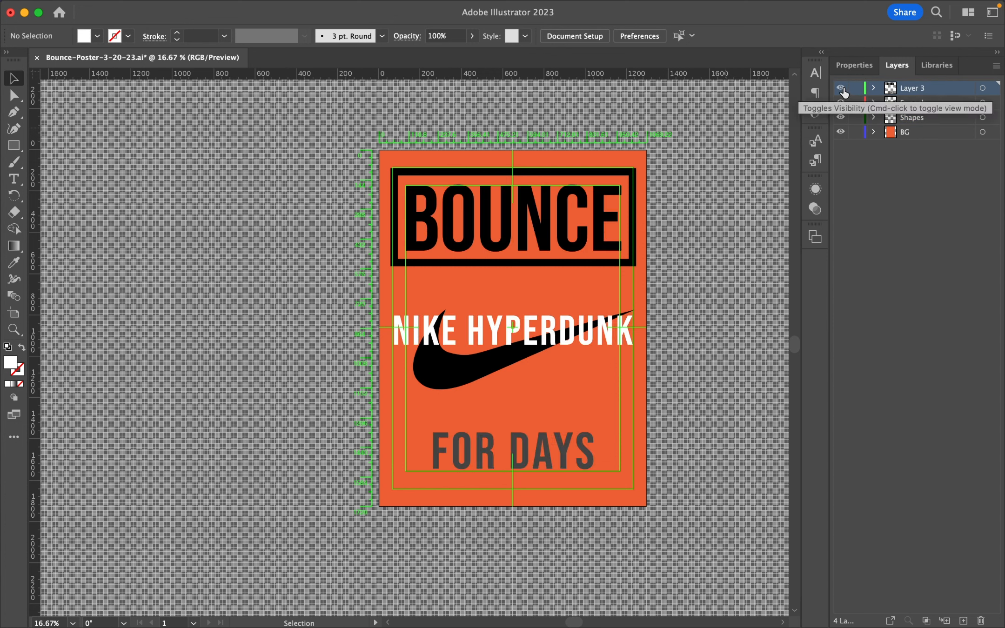
left_click(874, 88)
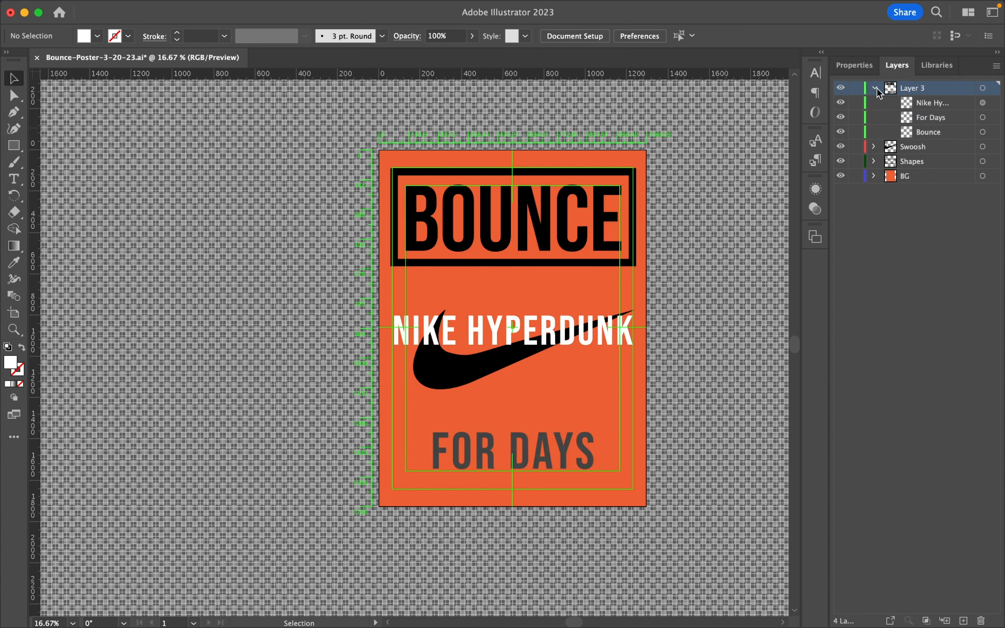
double_click(908, 88)
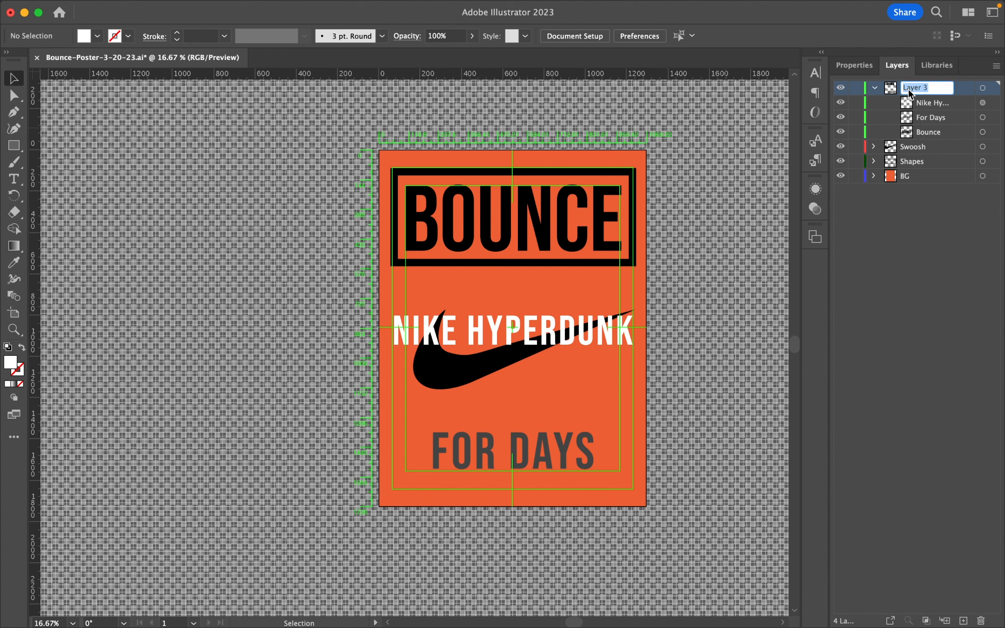
type("Text")
key("Return")
left_click(875, 89)
Save the layered poster document and choose Bounce-Poster-3-20-23.ai in the Bounce Poster folder as the Save As name.
key("cmd+s")
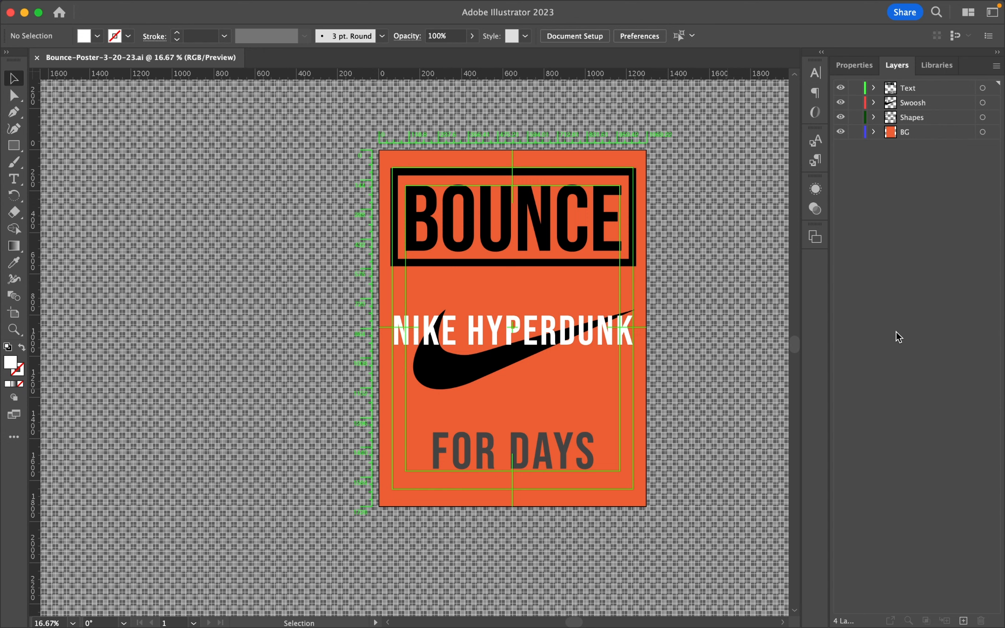
key("super+shift+s")
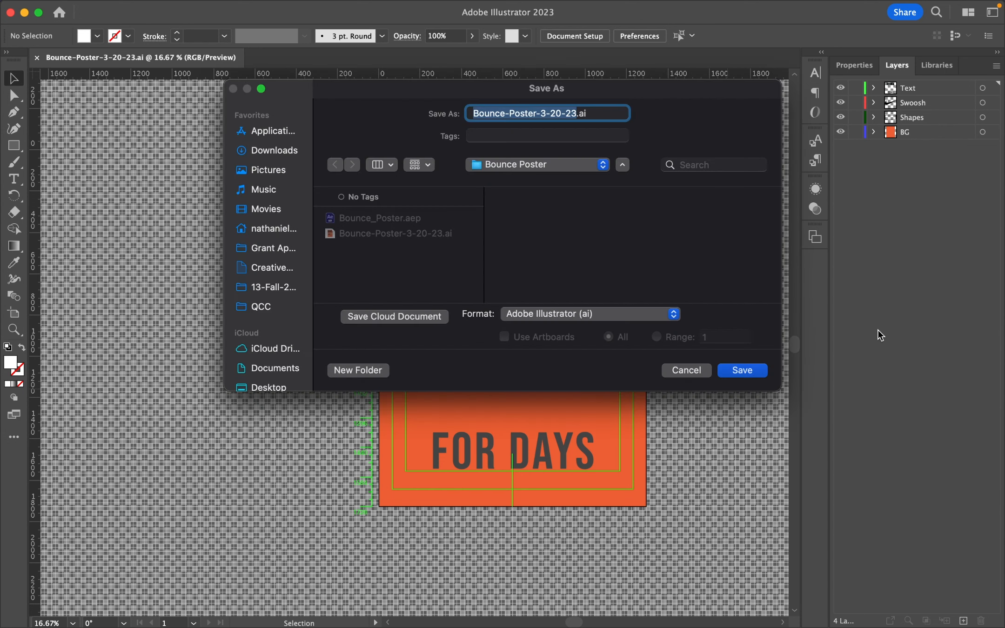
left_click(418, 236)
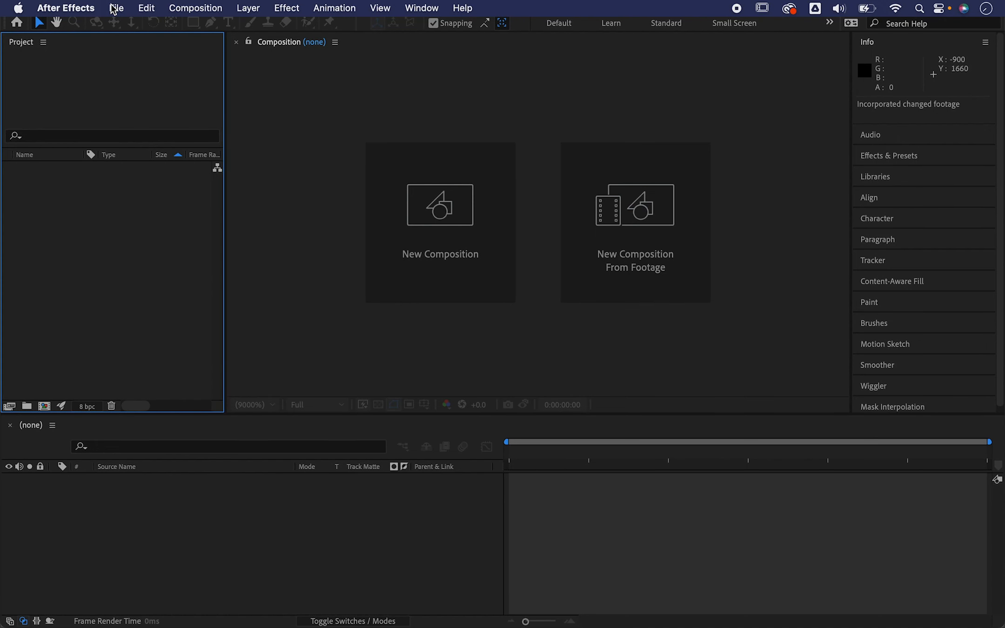
In After Effects, import Bounce-Poster-3-20-23.ai as Composition - Retain Layer Sizes.
left_click(115, 8)
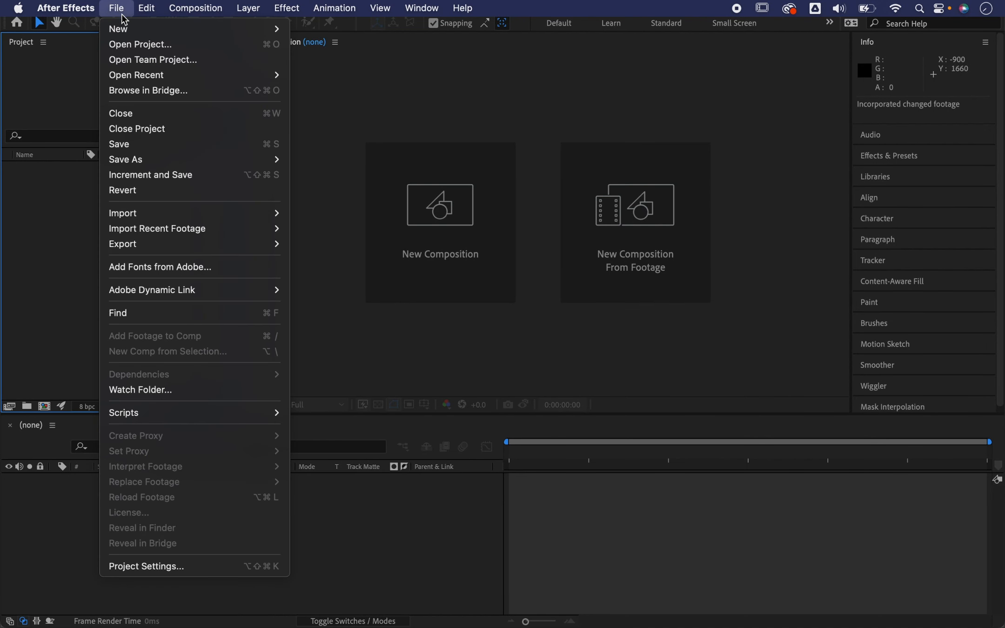
mouse_move(135, 216)
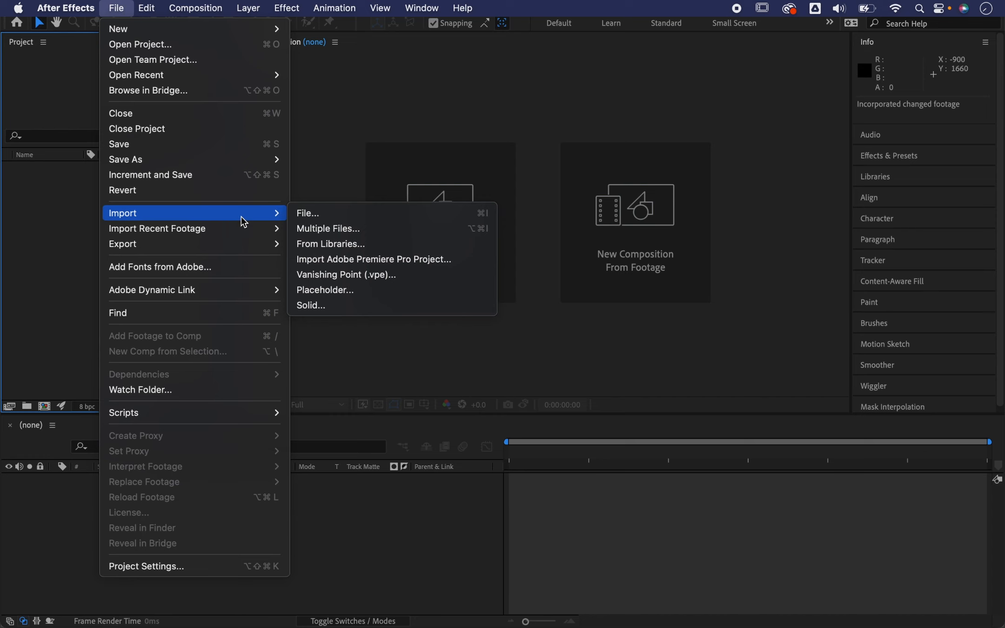
left_click(350, 218)
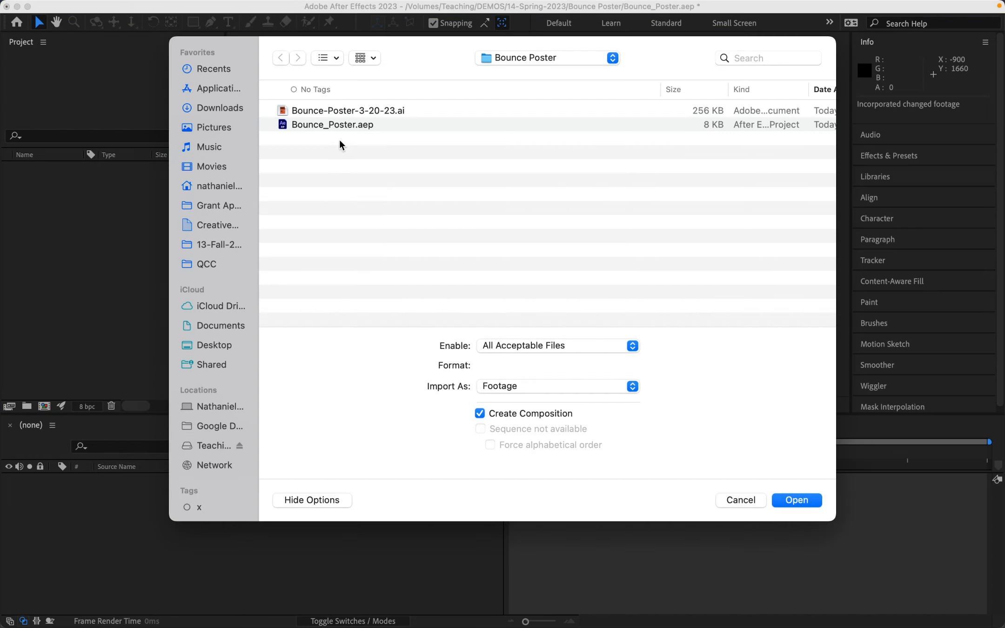
left_click(333, 112)
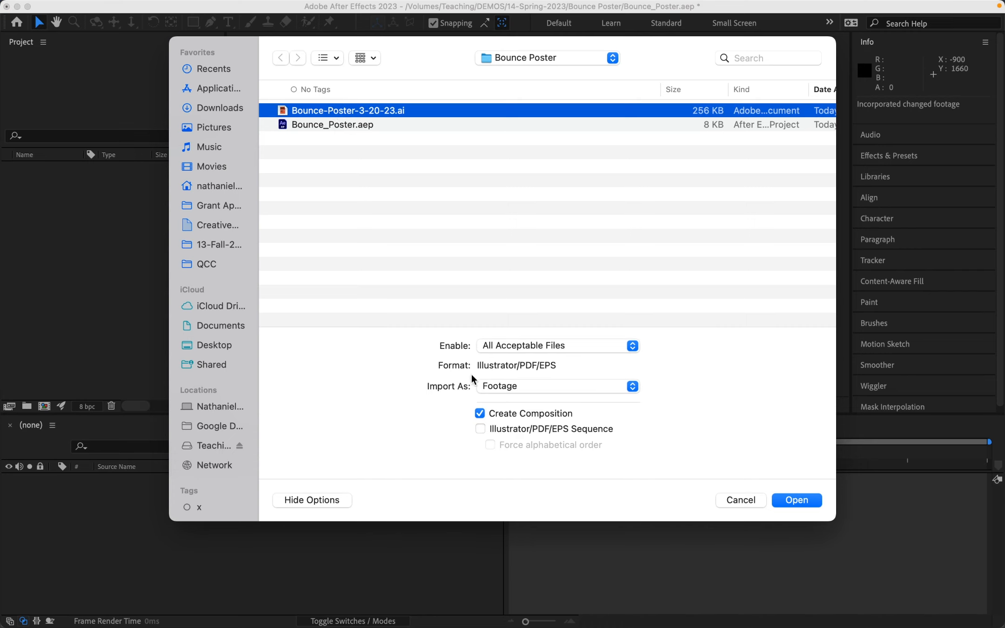
left_click(563, 390)
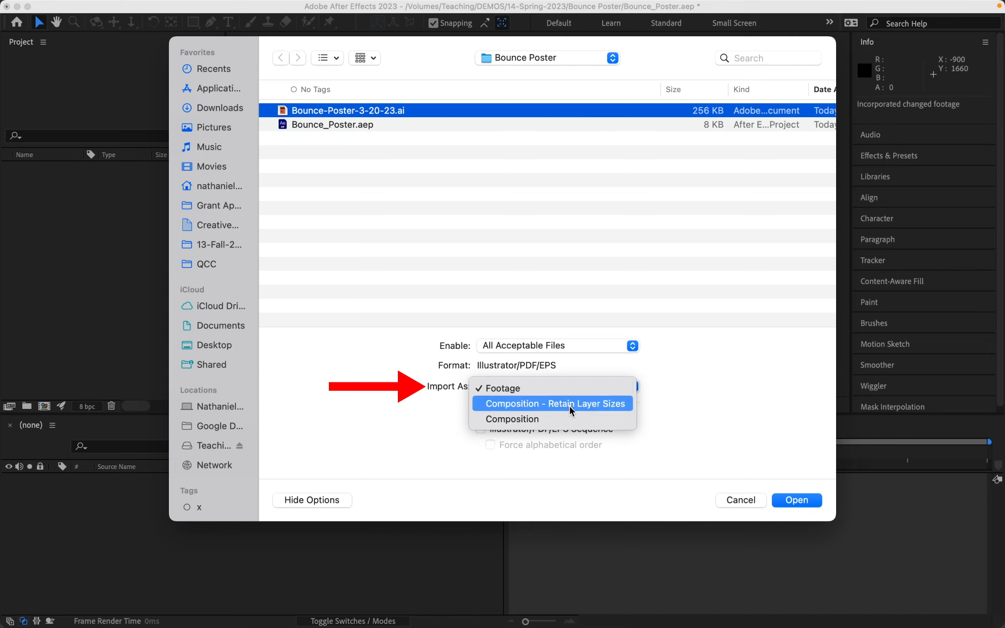
left_click(601, 409)
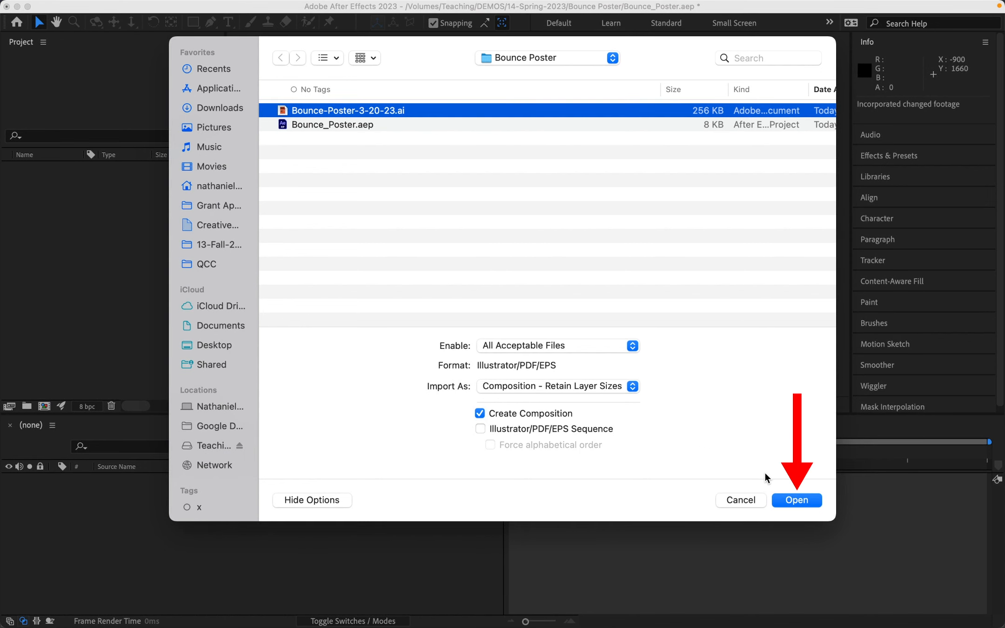
left_click(797, 500)
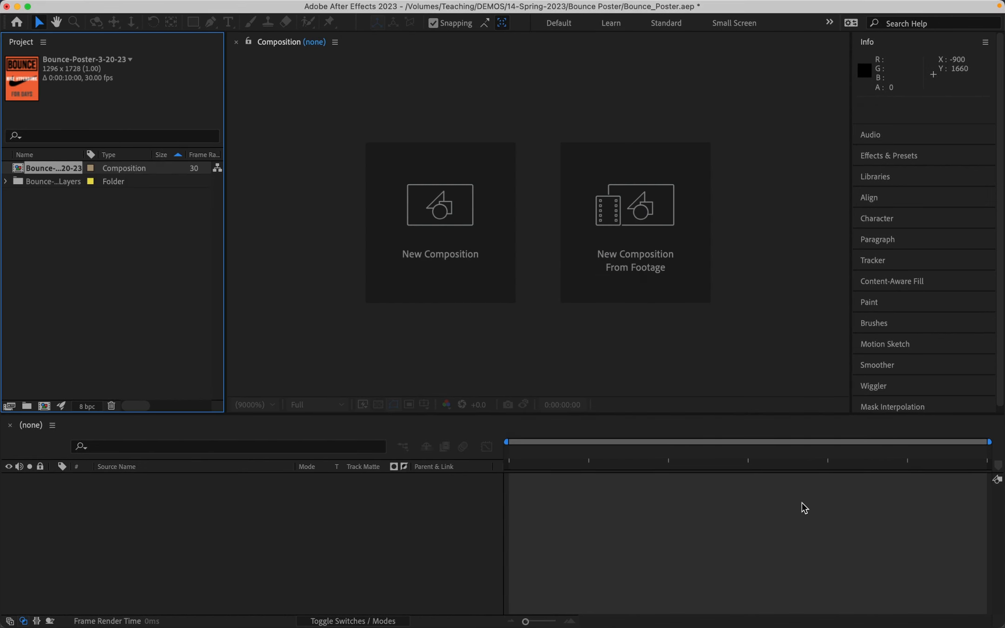
Open the imported Bounce-Poster-3-20-23 composition and inspect the BG layer's properties in the timeline.
double_click(19, 169)
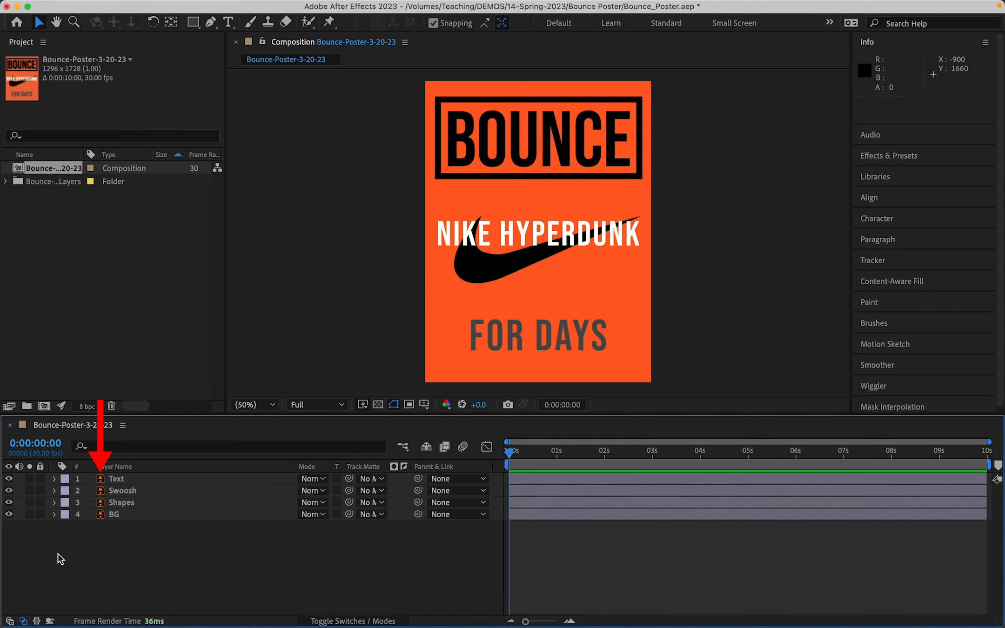
left_click(54, 514)
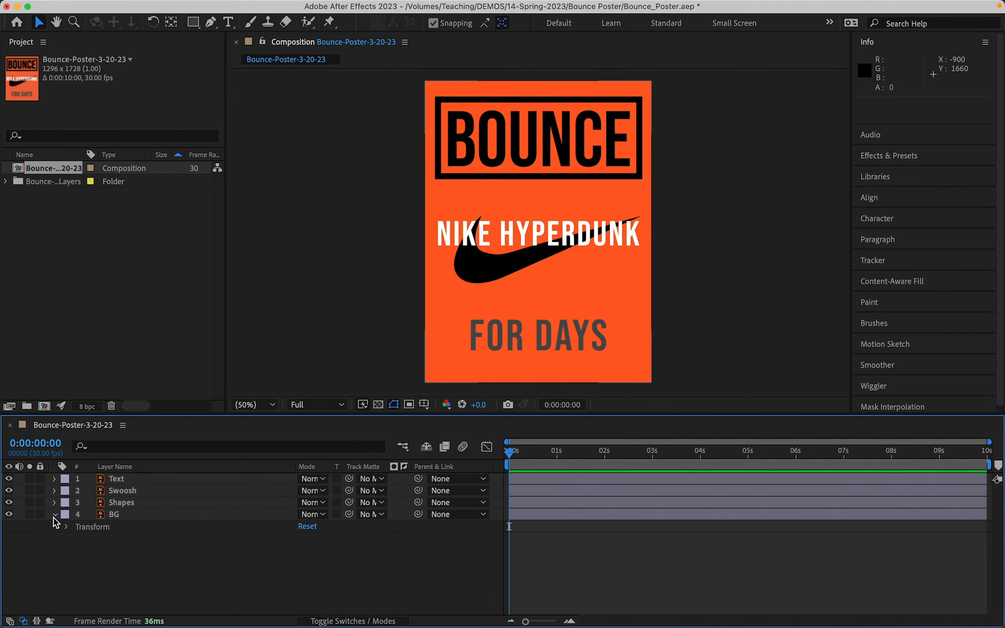
left_click(54, 516)
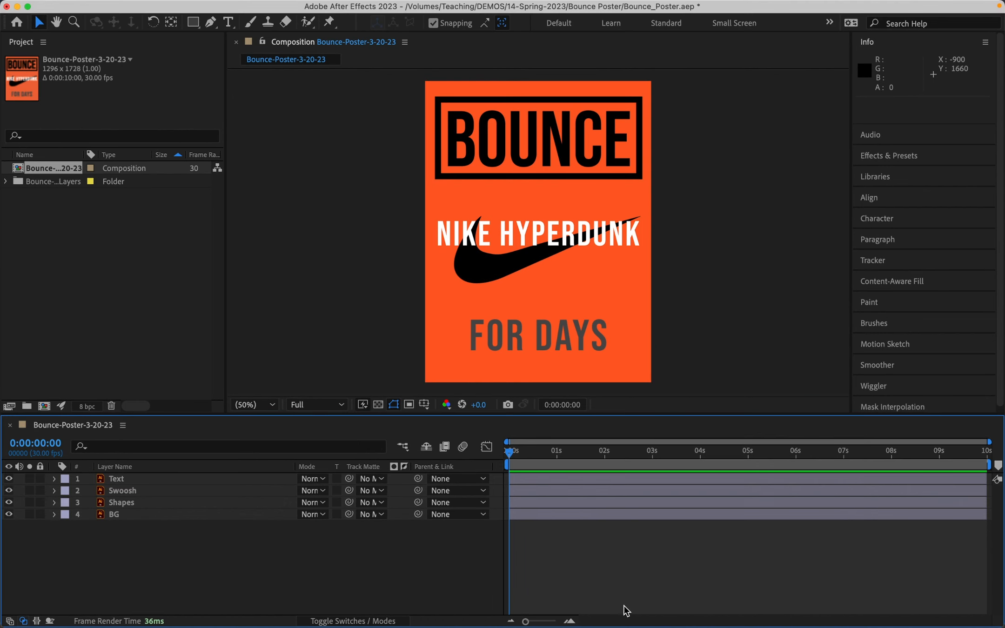
Switch back to Illustrator and select all characters of the NIKE HYPERDUNK text in the Text layer.
left_click(603, 616)
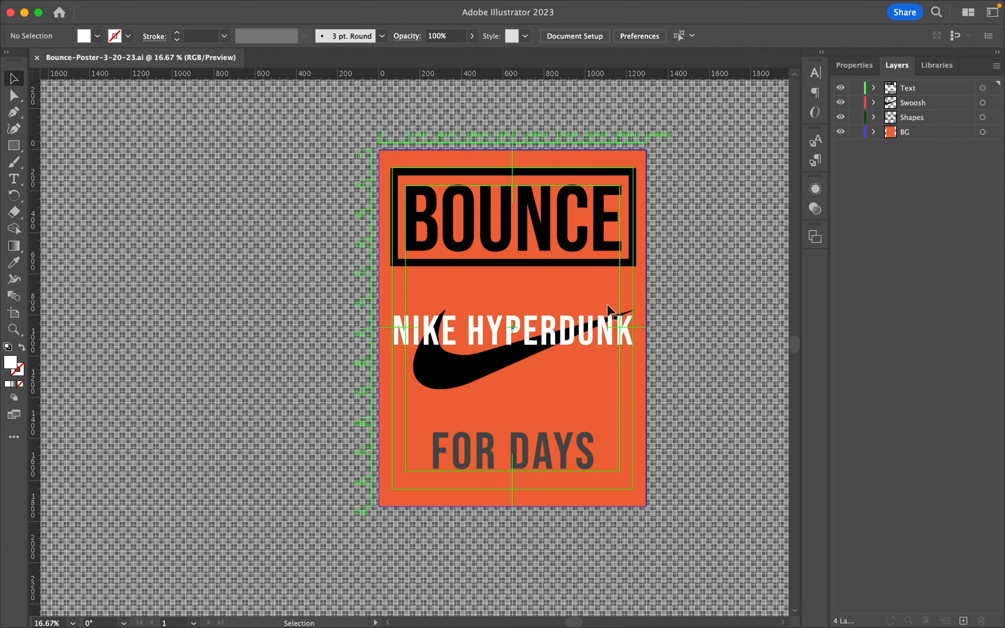
left_click(873, 88)
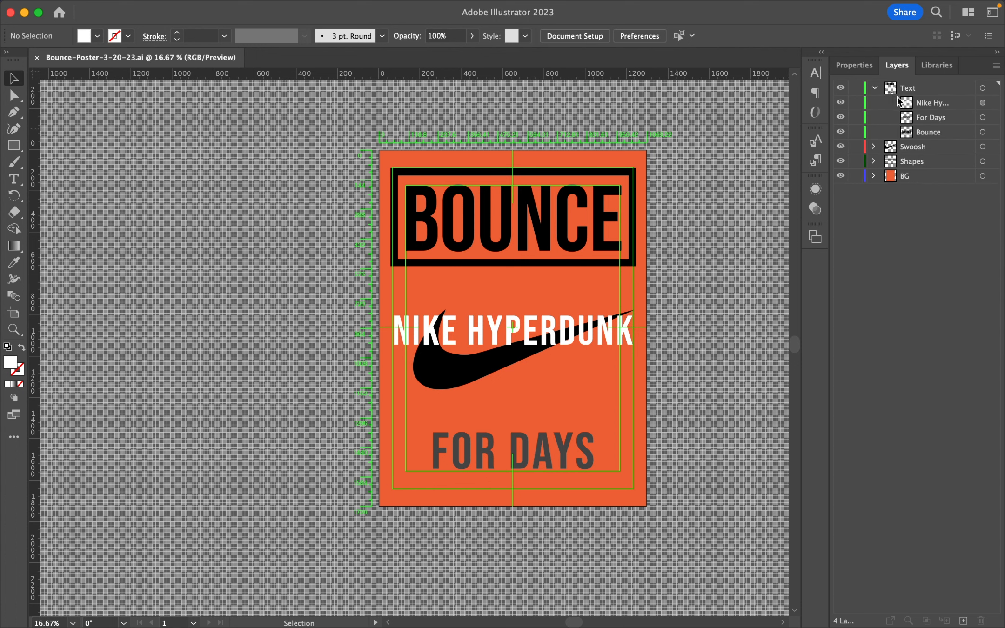
double_click(928, 103)
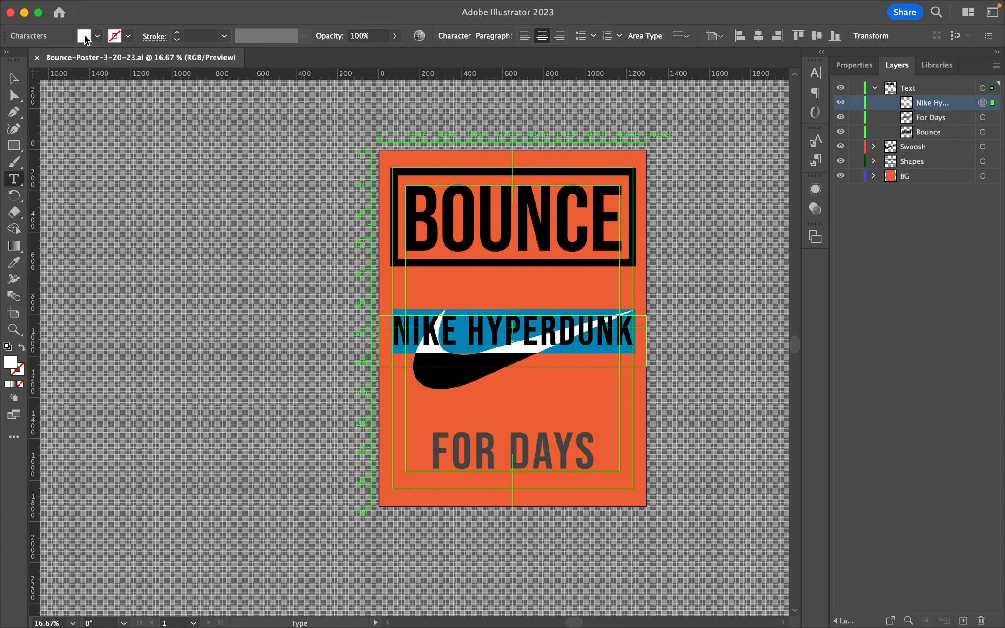